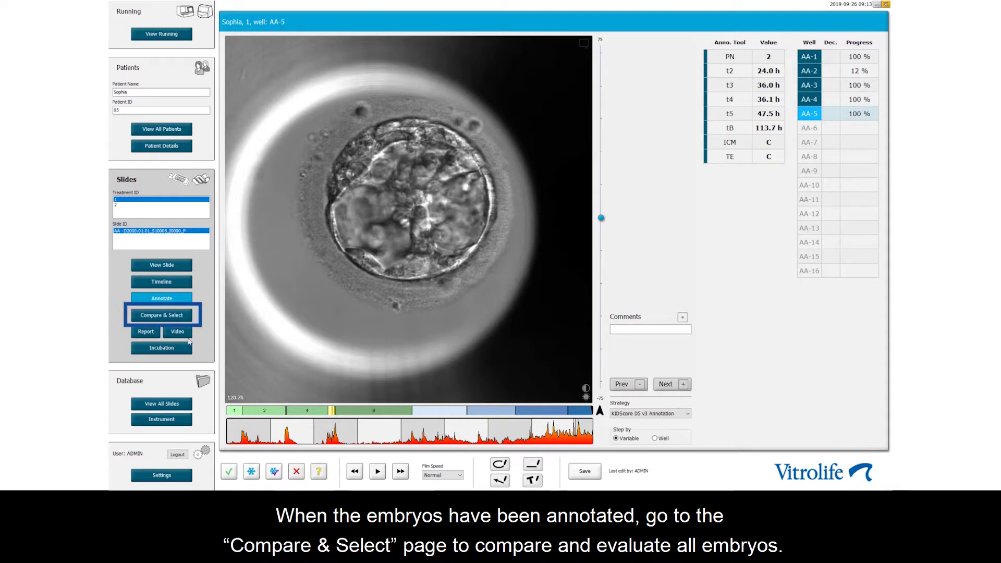
# Open the Compare & Select page listing this slide's wells AA-1 to AA-5
pyautogui.click(170, 320)
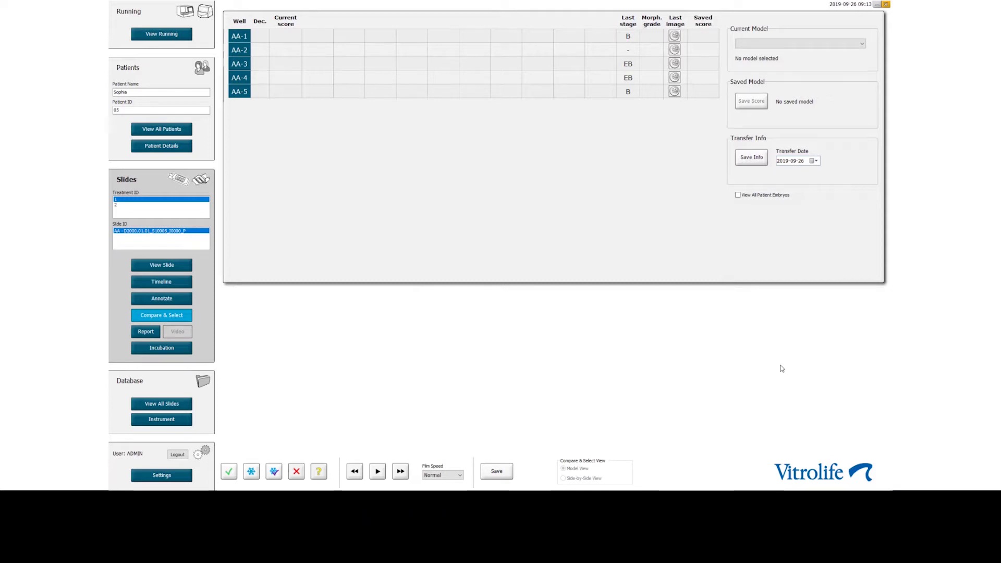
# Score wells AA-1 to AA-5 with the KIDScoreD5 v3 model
pyautogui.click(862, 44)
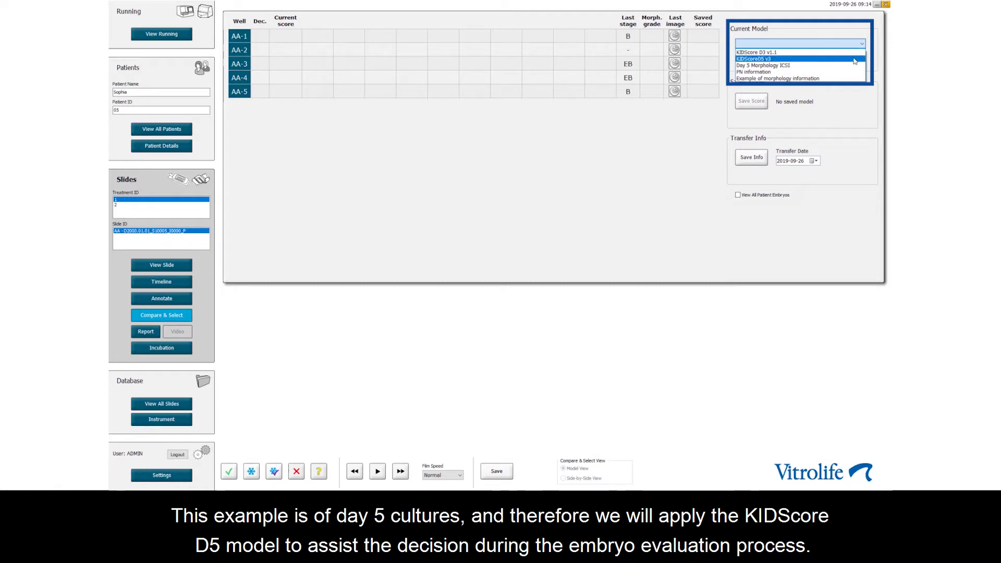
pyautogui.click(855, 60)
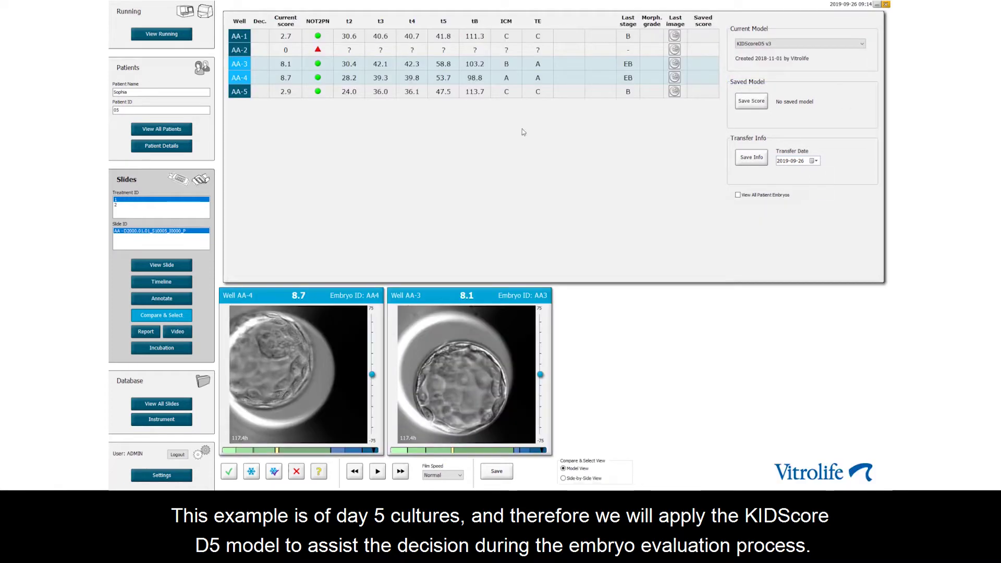
# Add embryos AA-1 and AA-5 to the viewers alongside AA-4 and AA-3
pyautogui.keyDown('ctrl'); pyautogui.click(237, 37); pyautogui.keyUp('ctrl')
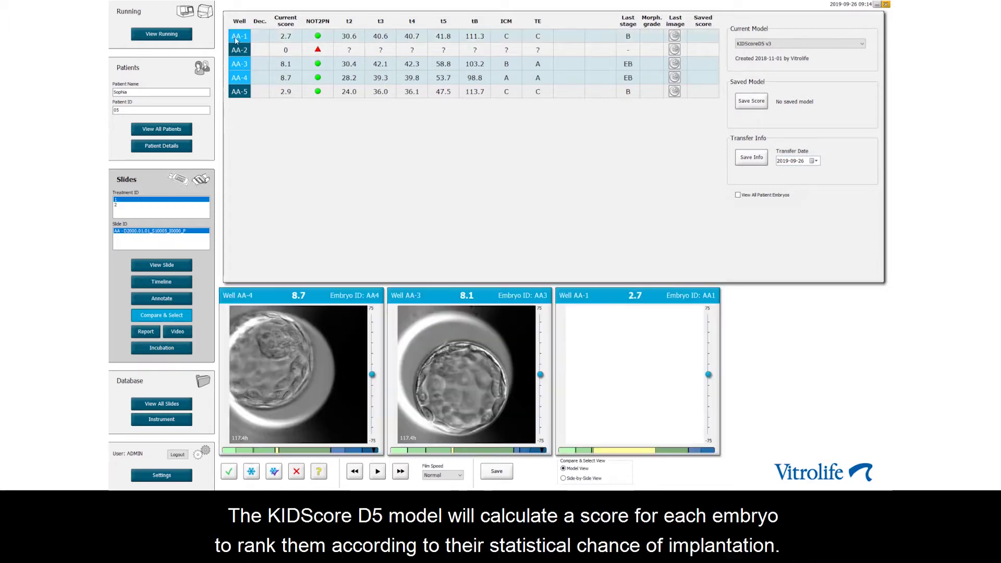
pyautogui.keyDown('ctrl'); pyautogui.click(232, 91); pyautogui.keyUp('ctrl')
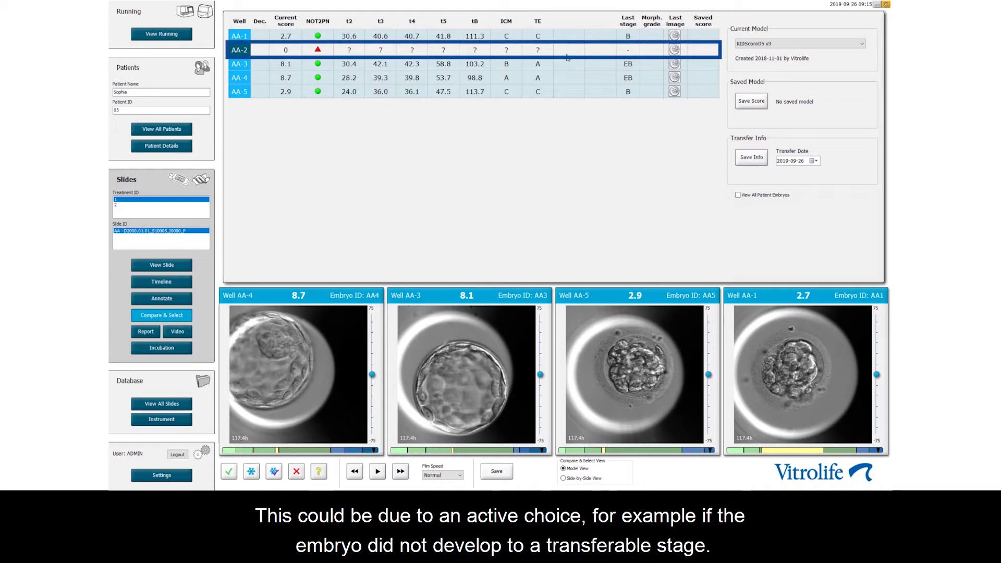
pyautogui.click(674, 50)
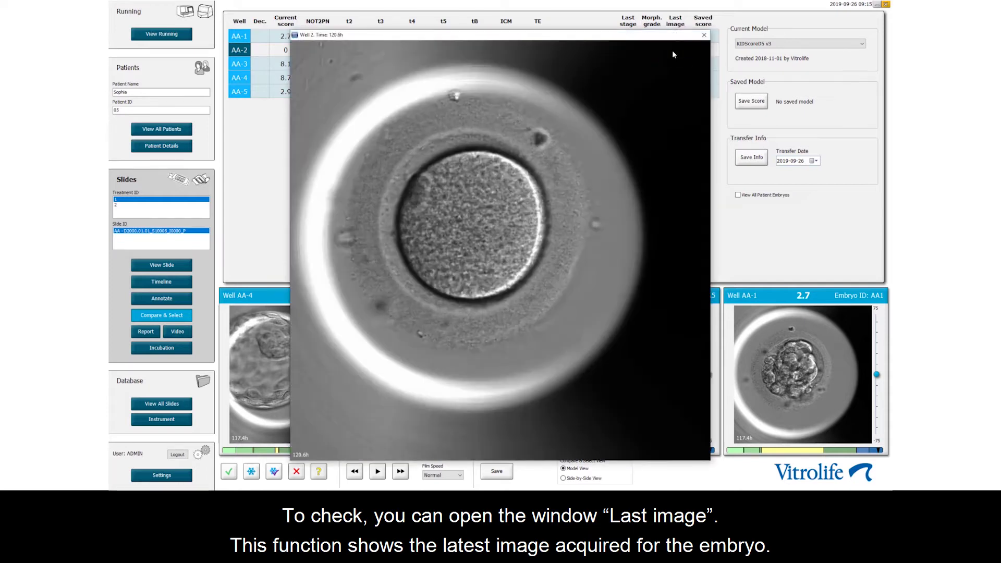
pyautogui.click(704, 35)
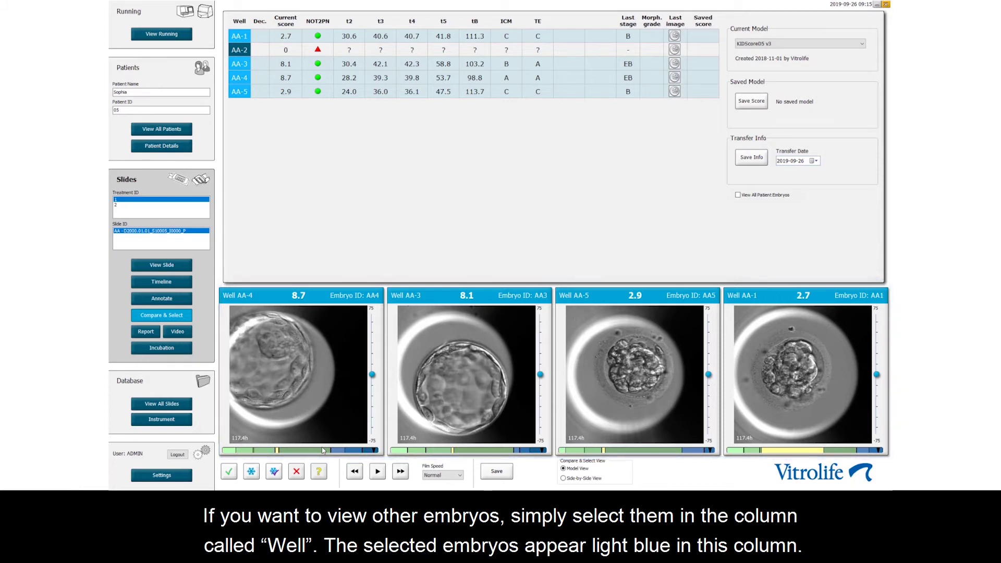
pyautogui.click(243, 54)
pyautogui.click(238, 37)
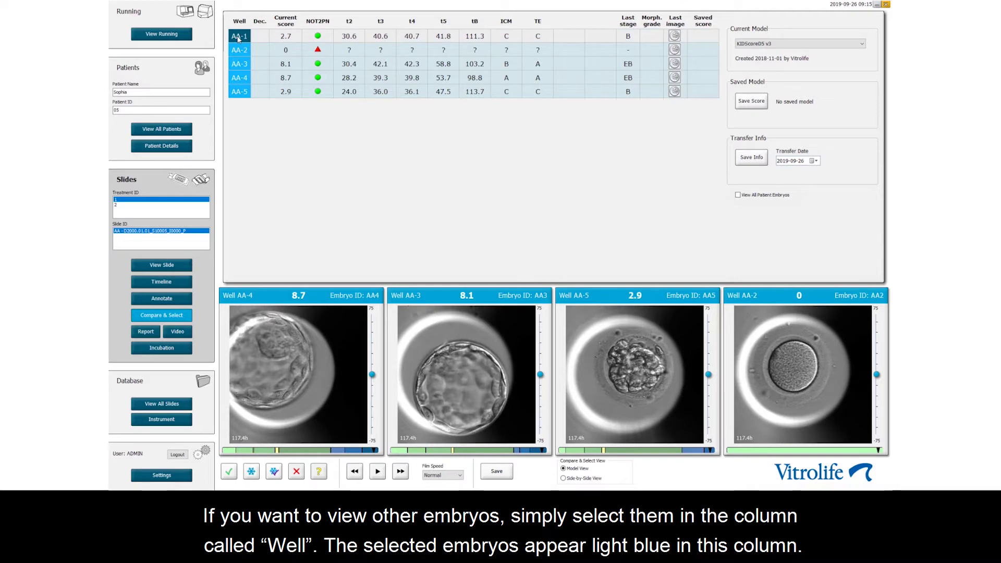
pyautogui.click(241, 52)
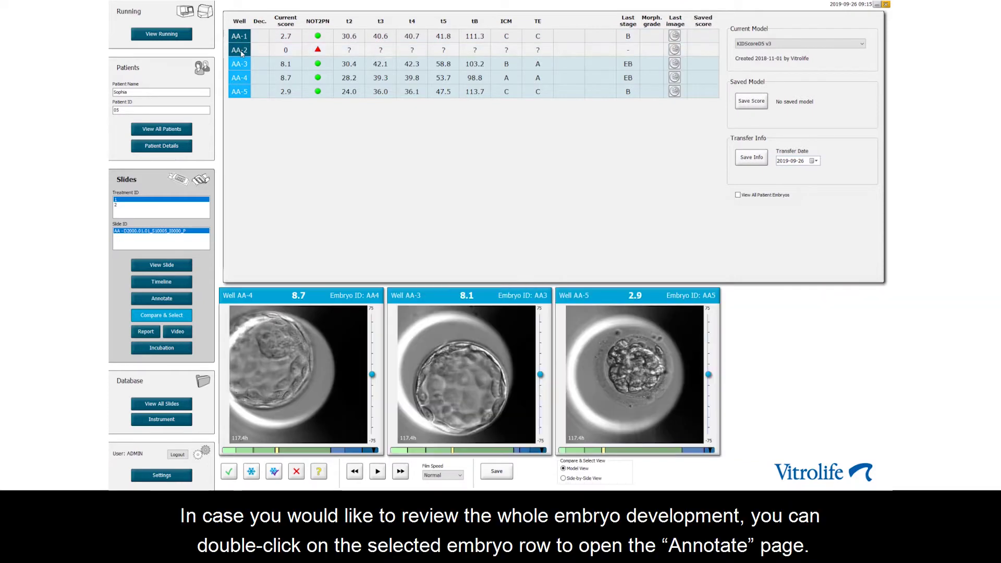
pyautogui.click(241, 37)
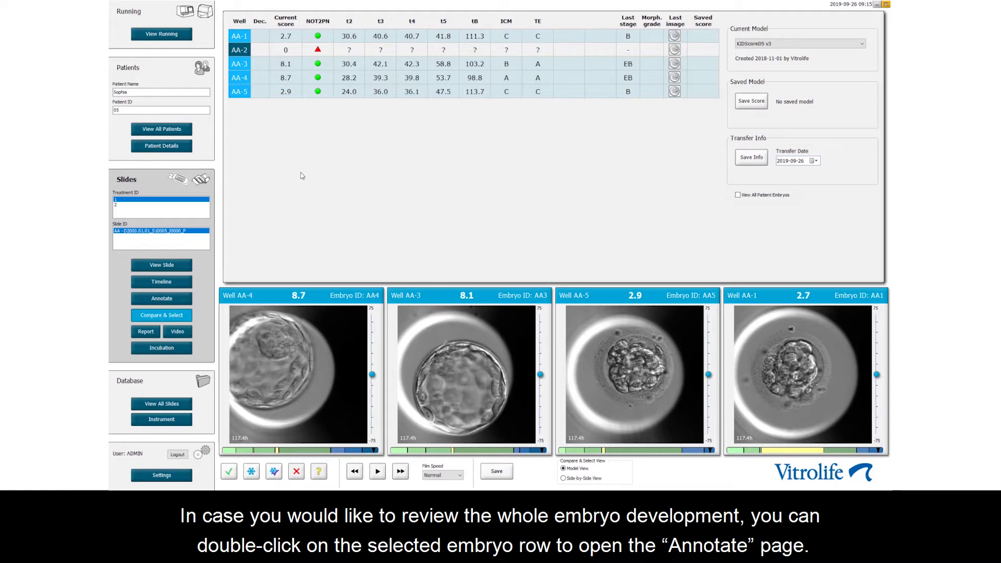
pyautogui.doubleClick(243, 78)
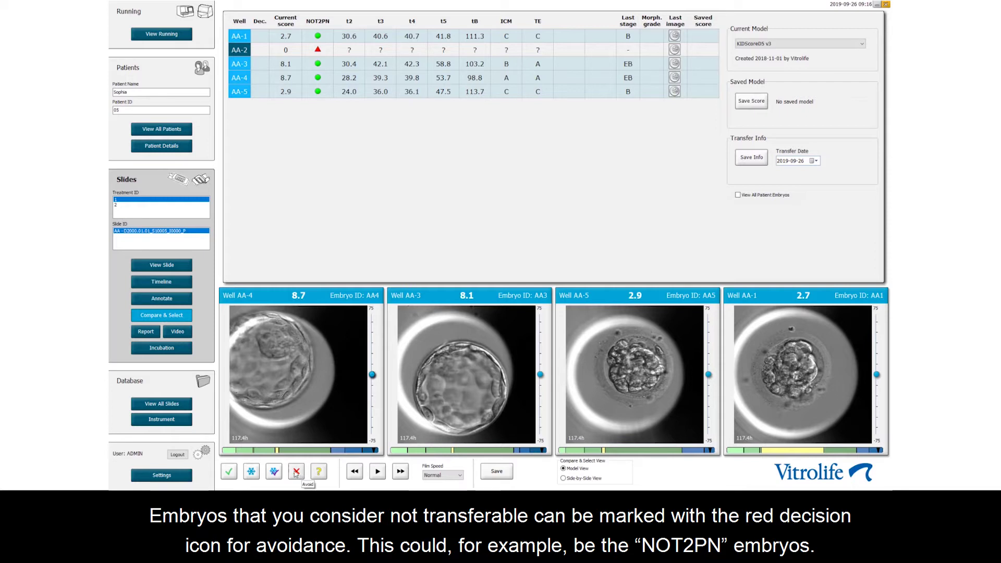
# Give embryos AA-2, AA-1 and AA-5 the Avoid decision
pyautogui.moveTo(296, 472); pyautogui.dragTo(262, 49)
pyautogui.click(262, 36)
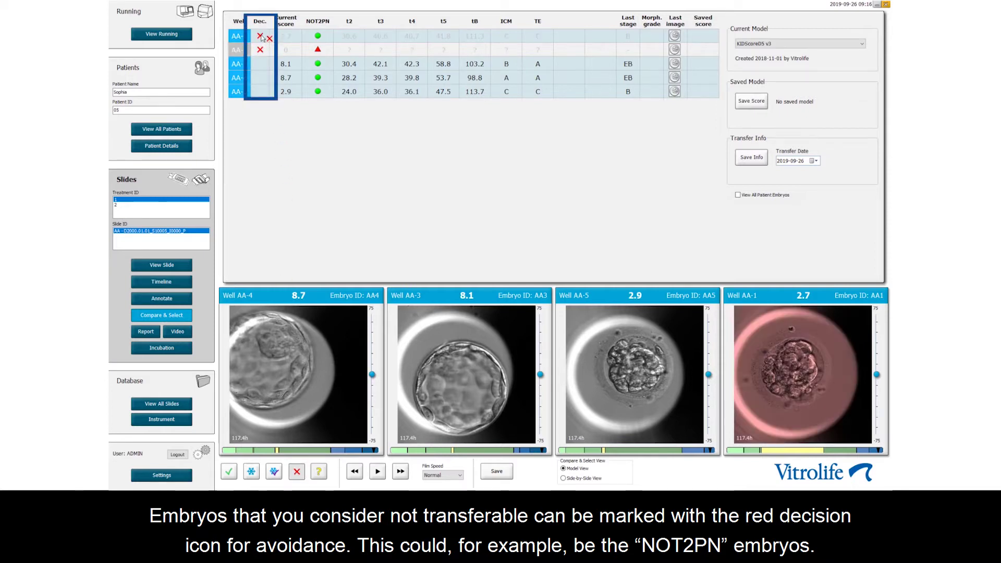
pyautogui.click(262, 92)
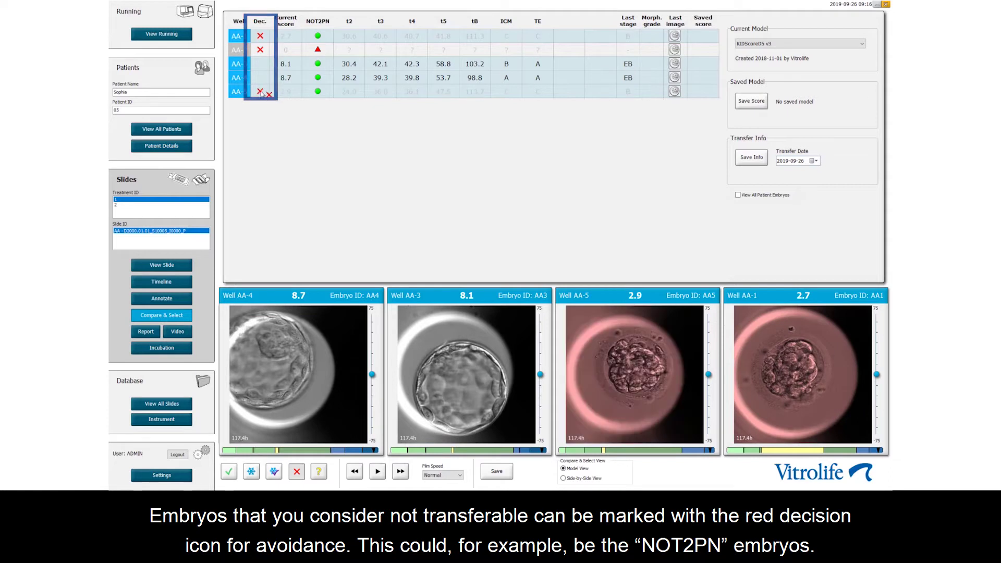
pyautogui.click(378, 165)
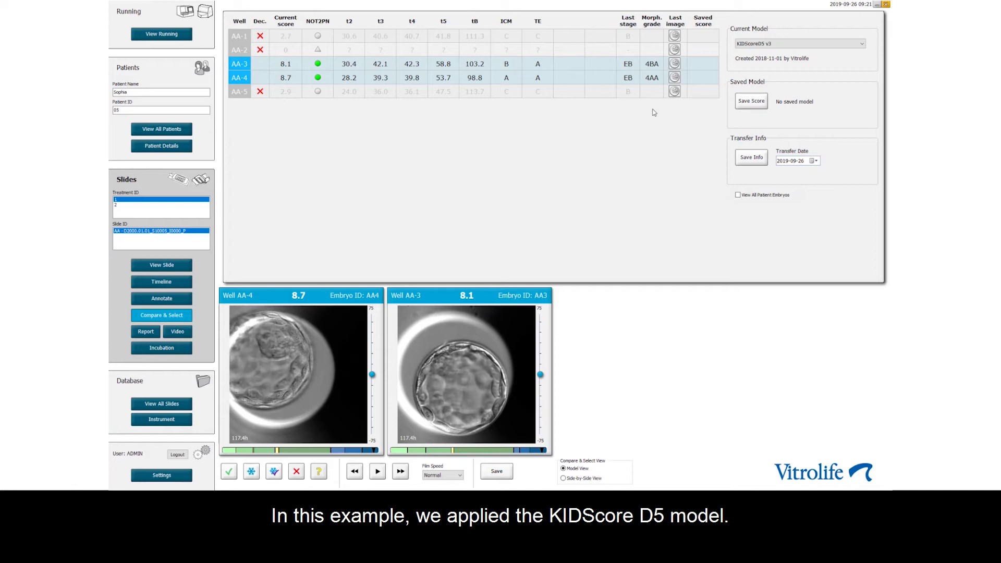
# Store the KIDScoreD5 v3 scores as saved scores, AA-4 at 8.7 and AA-3 at 8.1
pyautogui.click(756, 101)
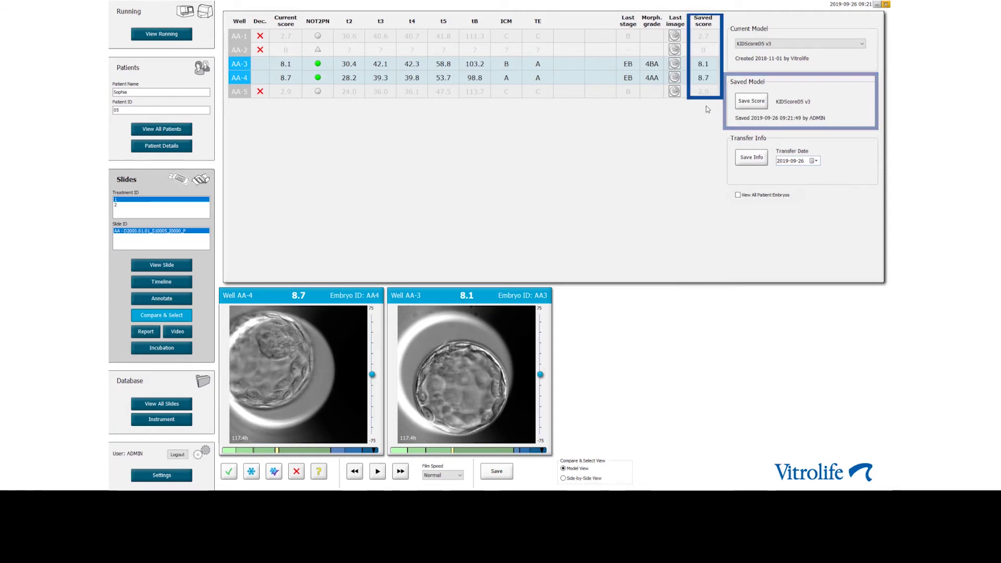
pyautogui.click(863, 45)
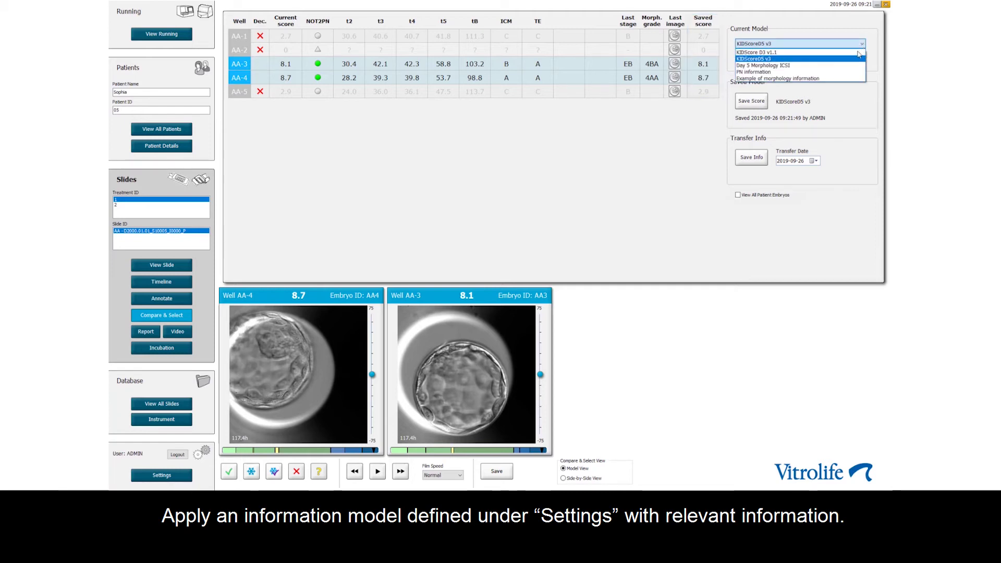
# Apply the Example of morphology information model and show AA-3 and AA-4 side by side
pyautogui.click(852, 79)
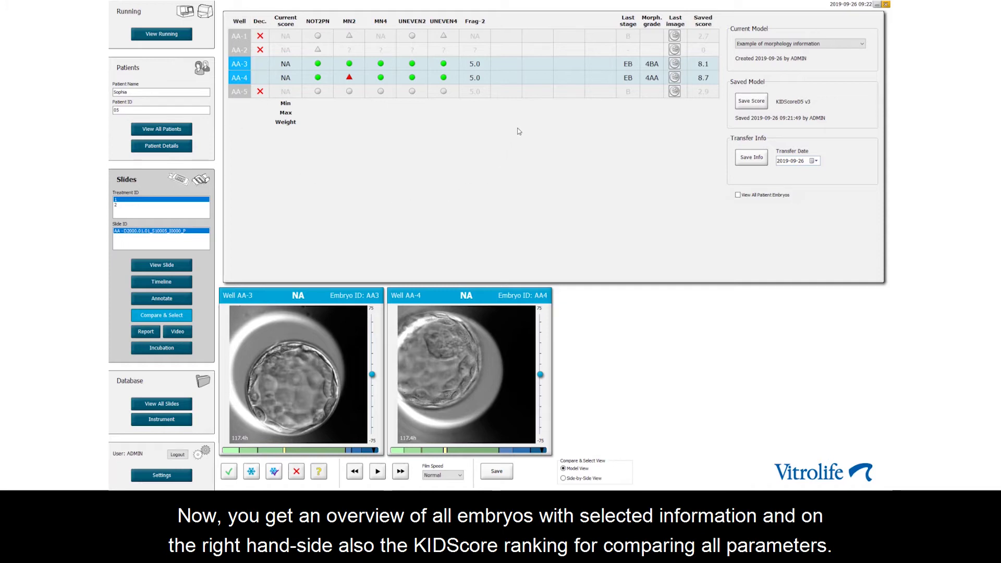
pyautogui.click(563, 478)
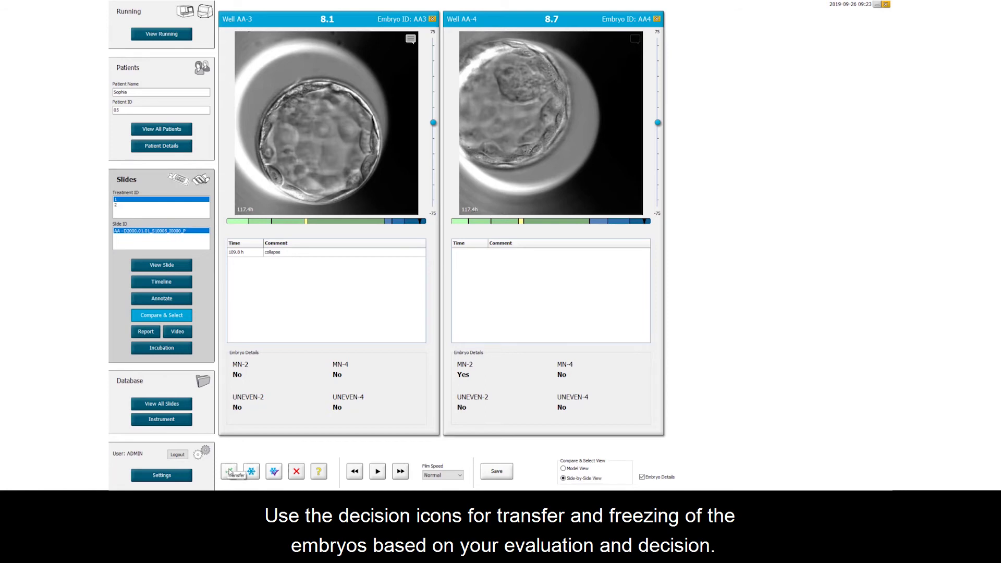
# Mark AA-4 for transfer and AA-3 for freezing, then return to Model View
pyautogui.moveTo(229, 471); pyautogui.dragTo(540, 126)
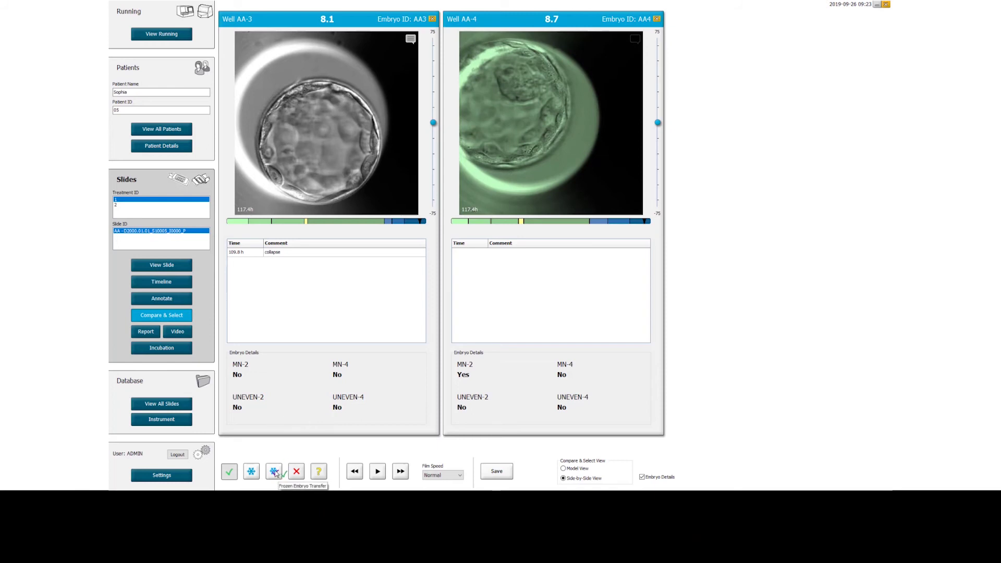
pyautogui.moveTo(251, 471); pyautogui.dragTo(305, 102)
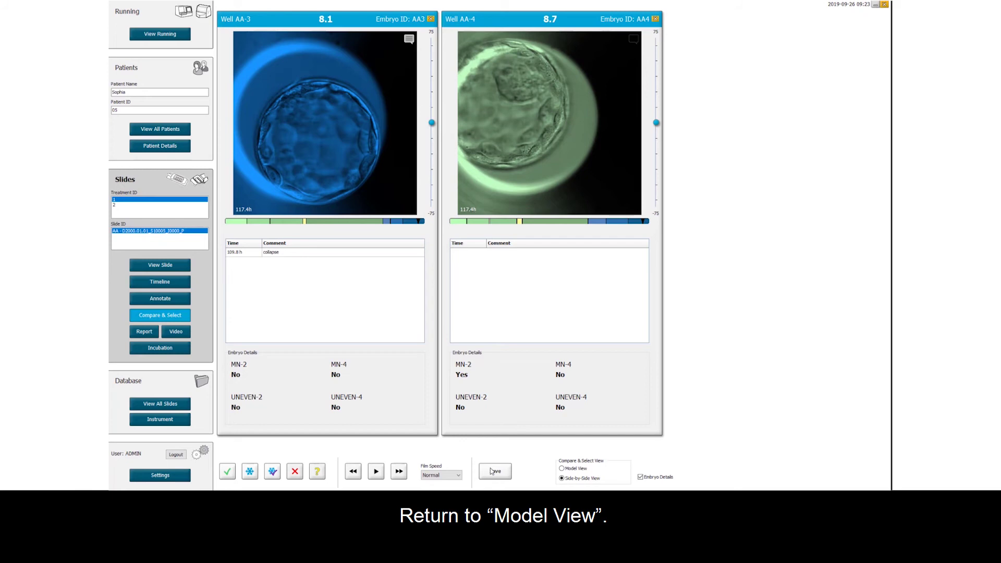
pyautogui.click(568, 468)
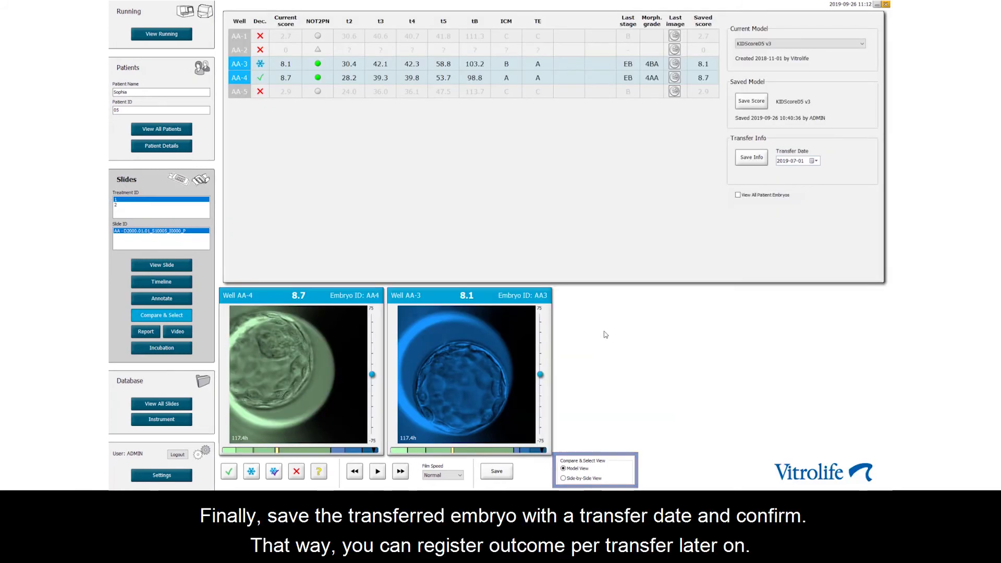
# Save and confirm AA-4's transfer info dated 2019-07-01
pyautogui.click(753, 158)
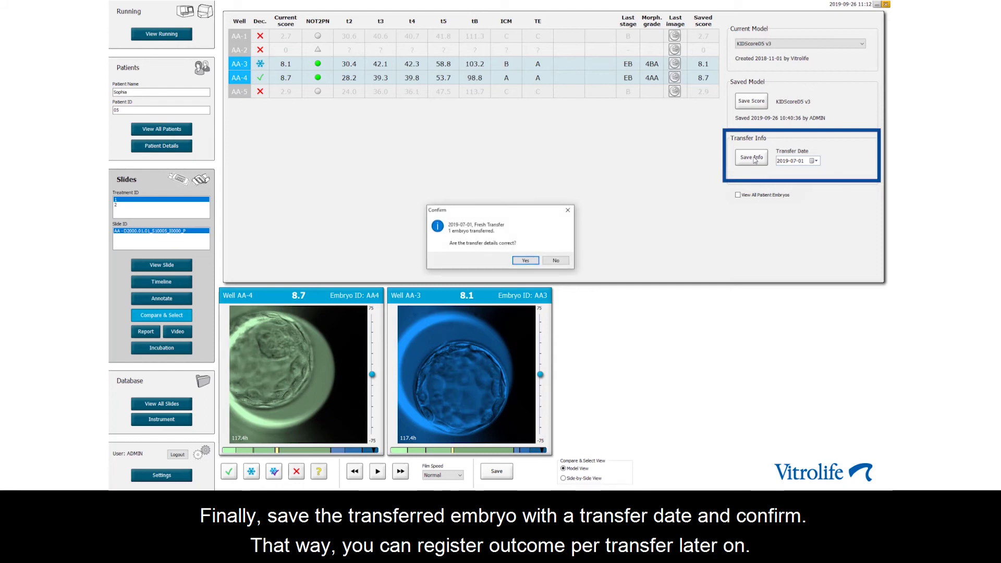
pyautogui.click(525, 261)
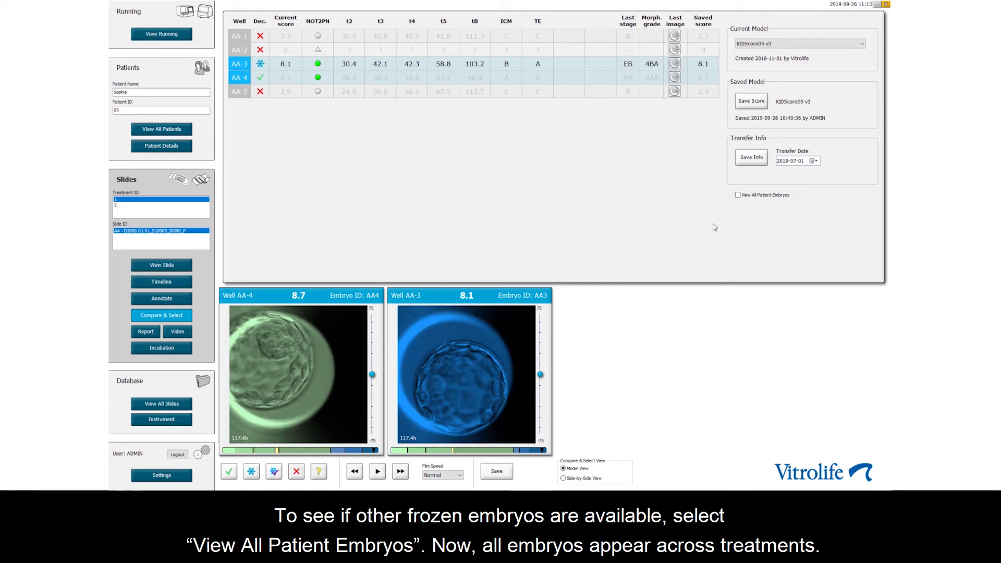
# Show all the patient's embryos across treatments, adding wells AB-1 to AB-10
pyautogui.click(738, 195)
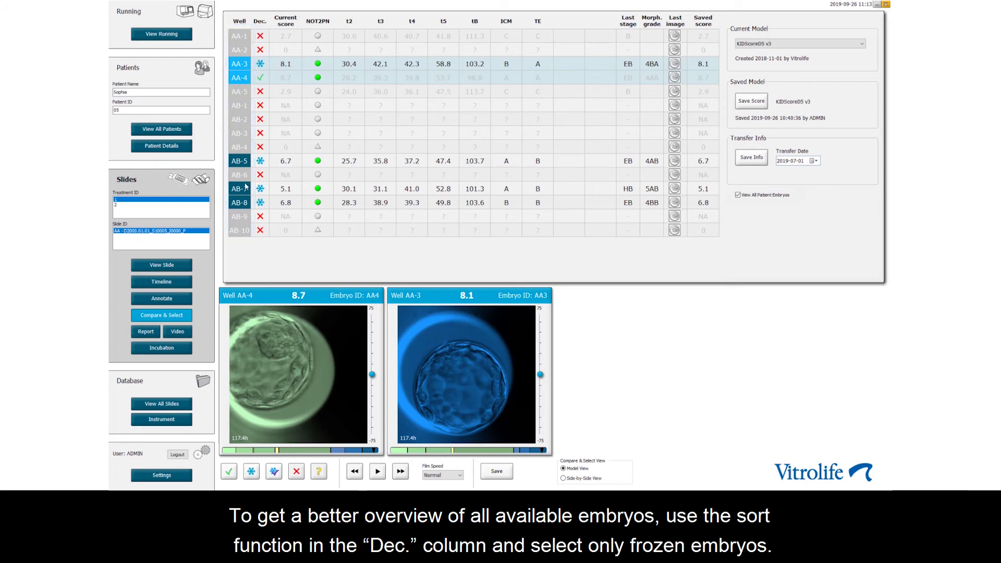
pyautogui.click(265, 19)
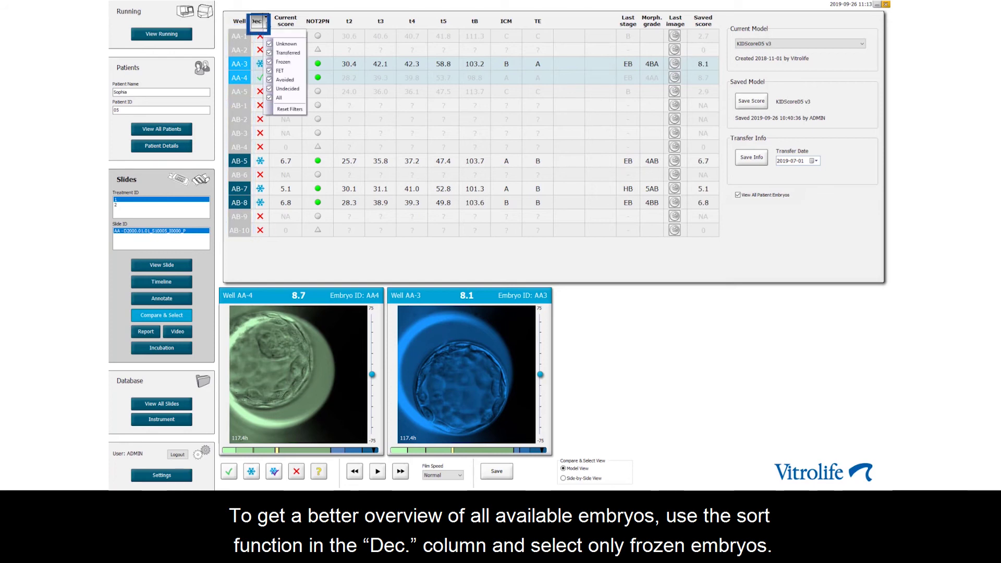
# Hide avoided and transferred embryos and compare the frozen AA-3, AB-5, AB-7 and AB-8
pyautogui.click(270, 80)
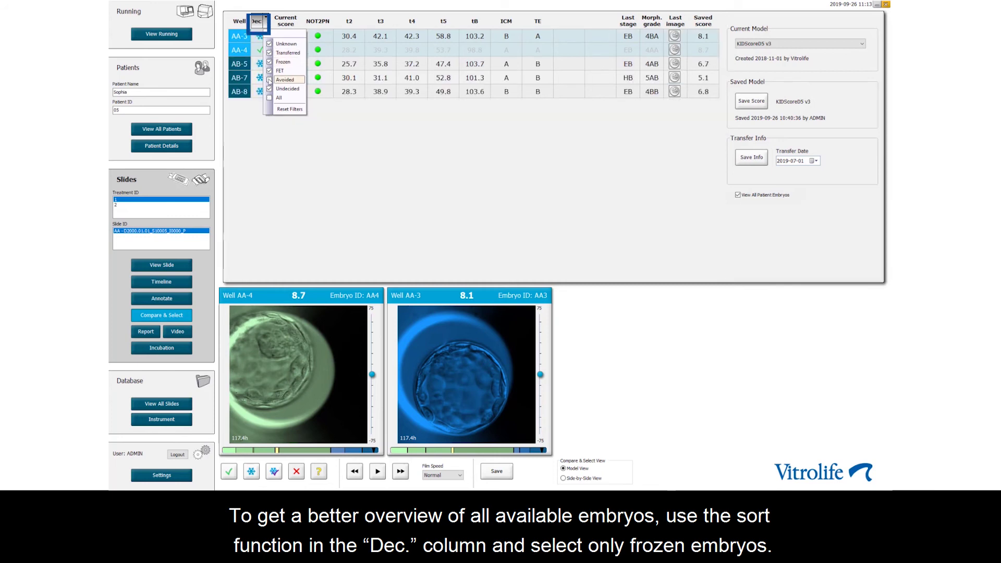
pyautogui.click(269, 52)
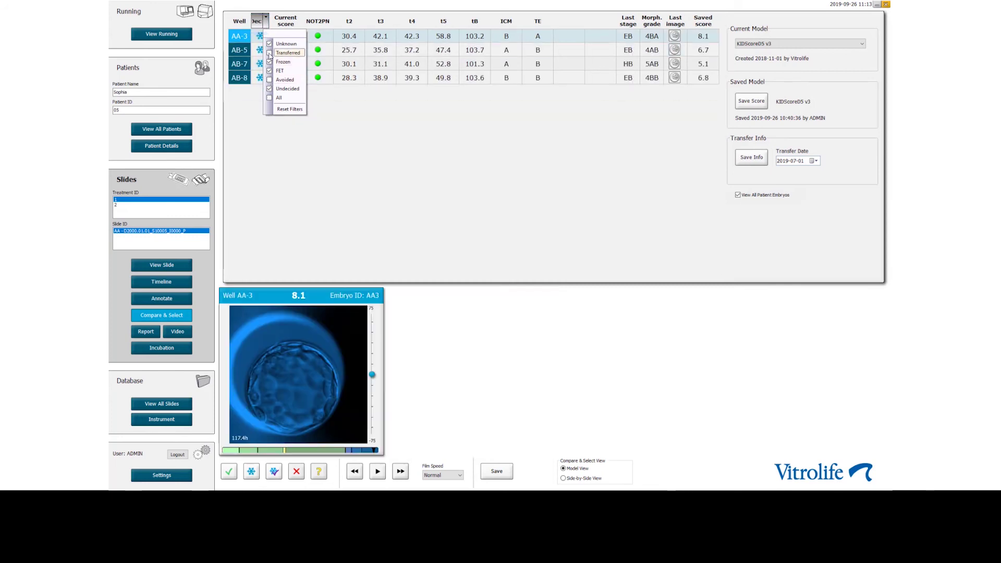
pyautogui.keyDown('shift'); pyautogui.click(239, 78); pyautogui.keyUp('shift')
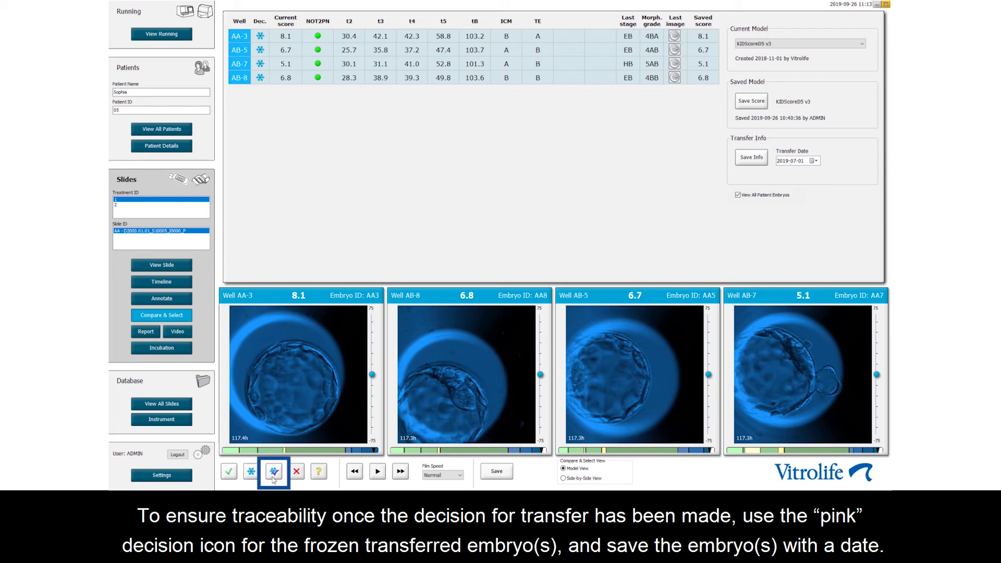
# Assign the FET decision to well AA-3 and save it with transfer date 2019-09-26
pyautogui.moveTo(274, 474); pyautogui.dragTo(258, 36)
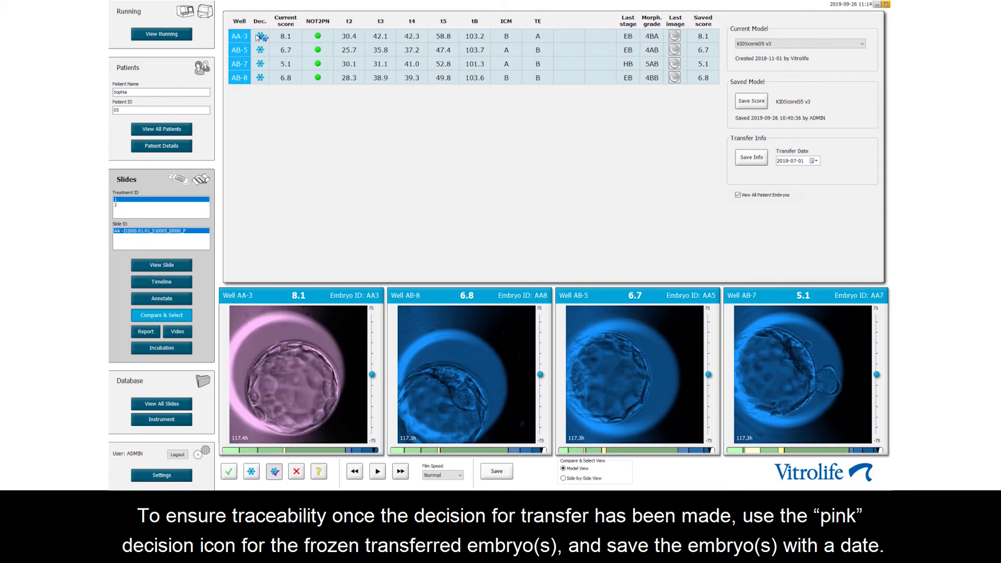
pyautogui.click(496, 472)
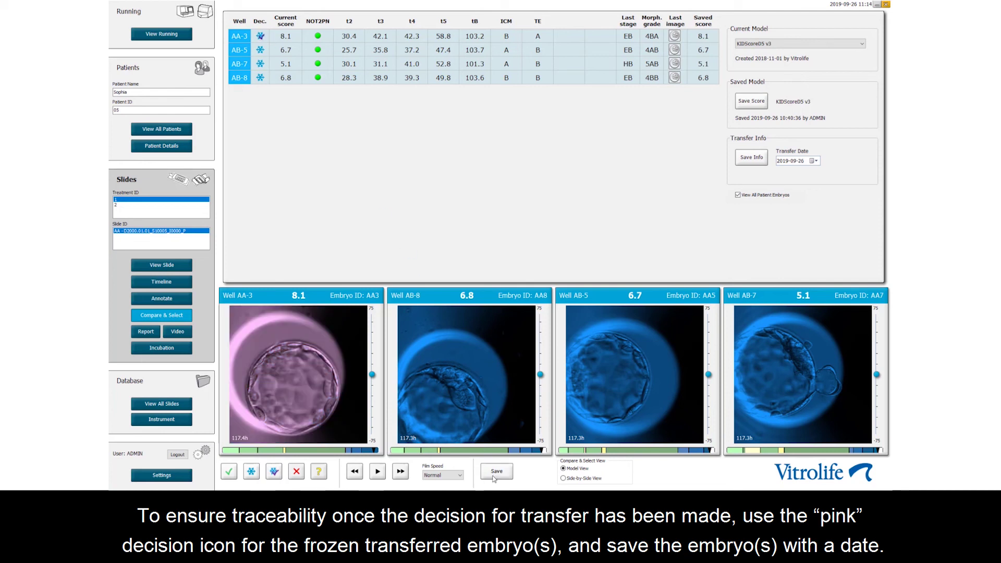